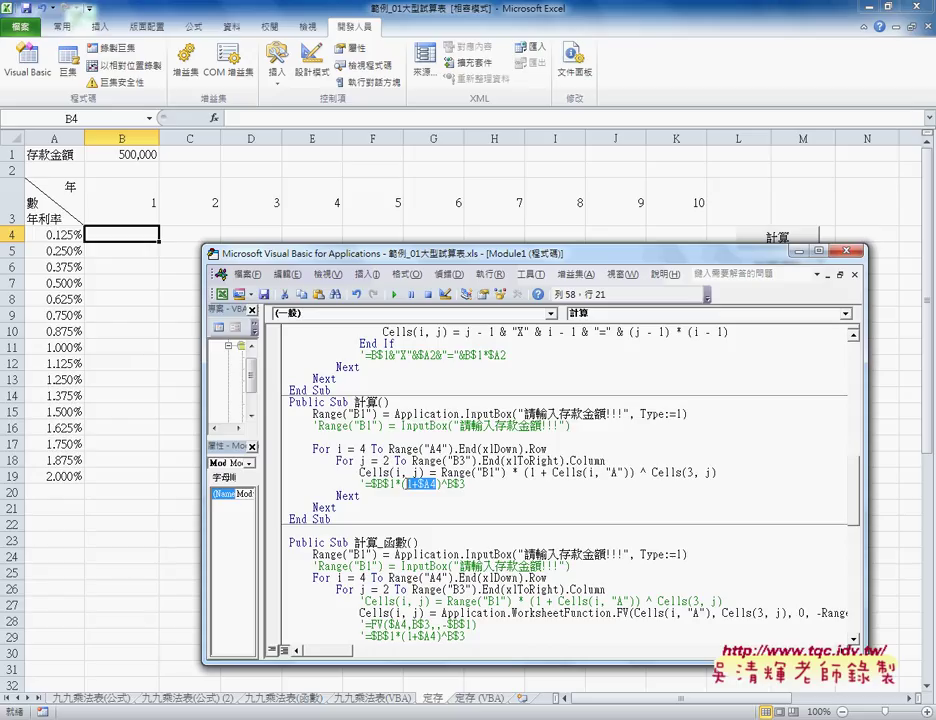
- Compare the comment's worksheet formula with the VBA FV calculation, matching $B$1 to Range("B1")
{"action": "key", "text": "Right"}
{"action": "key", "text": "Right"}
{"action": "key", "text": "shift+Right"}
{"action": "double_click", "coordinate": [455, 485]}
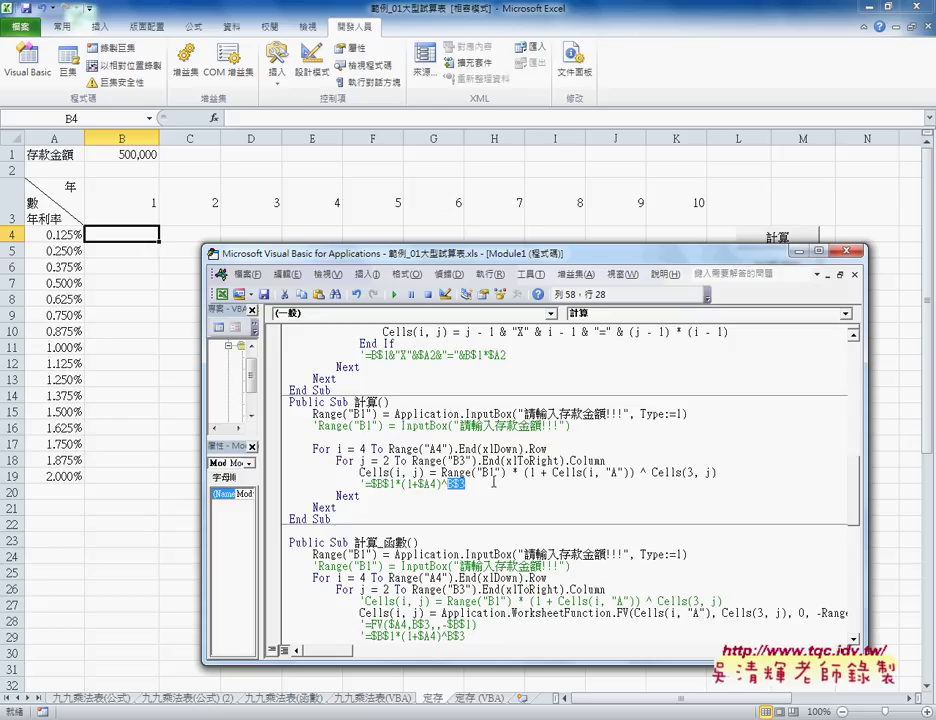
{"action": "left_click_drag", "start_coordinate": [471, 483], "coordinate": [366, 484]}
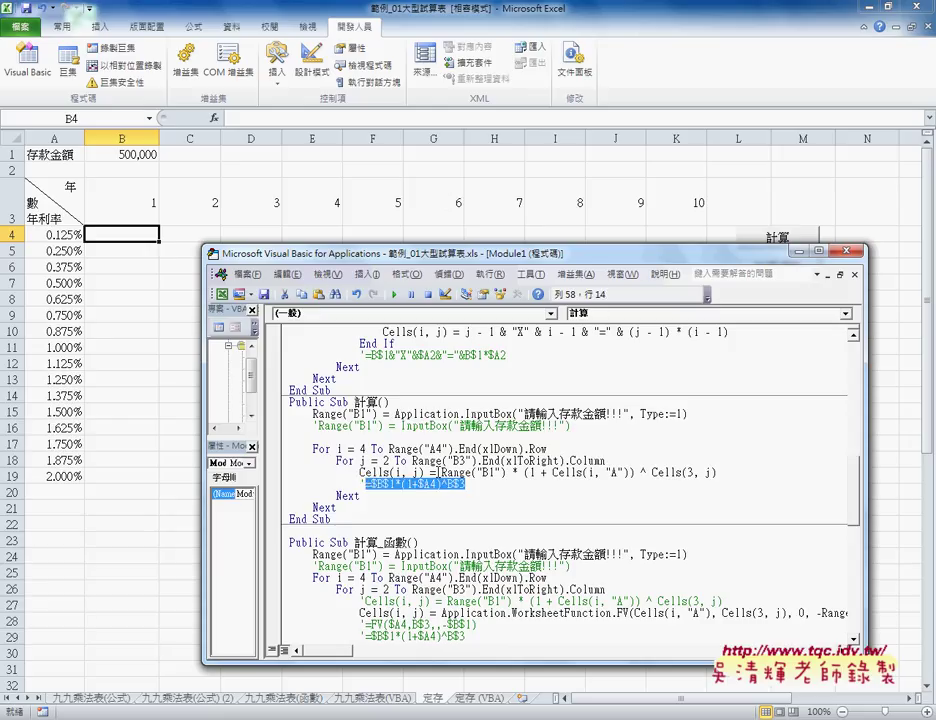
{"action": "left_click_drag", "start_coordinate": [437, 472], "coordinate": [723, 472]}
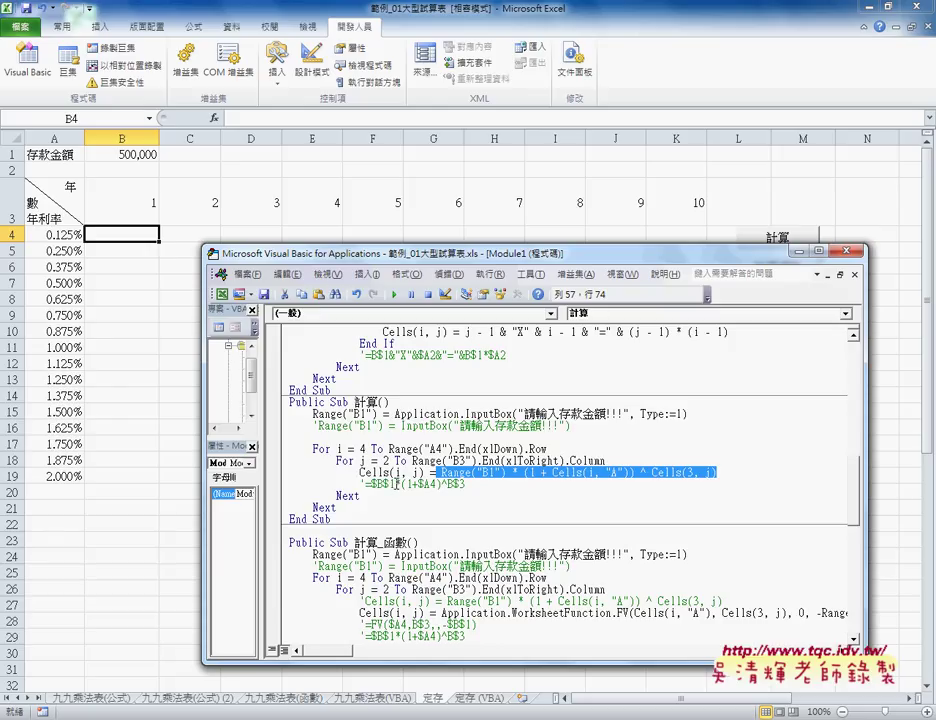
{"action": "left_click_drag", "start_coordinate": [395, 485], "coordinate": [373, 485]}
{"action": "left_click_drag", "start_coordinate": [441, 472], "coordinate": [506, 472]}
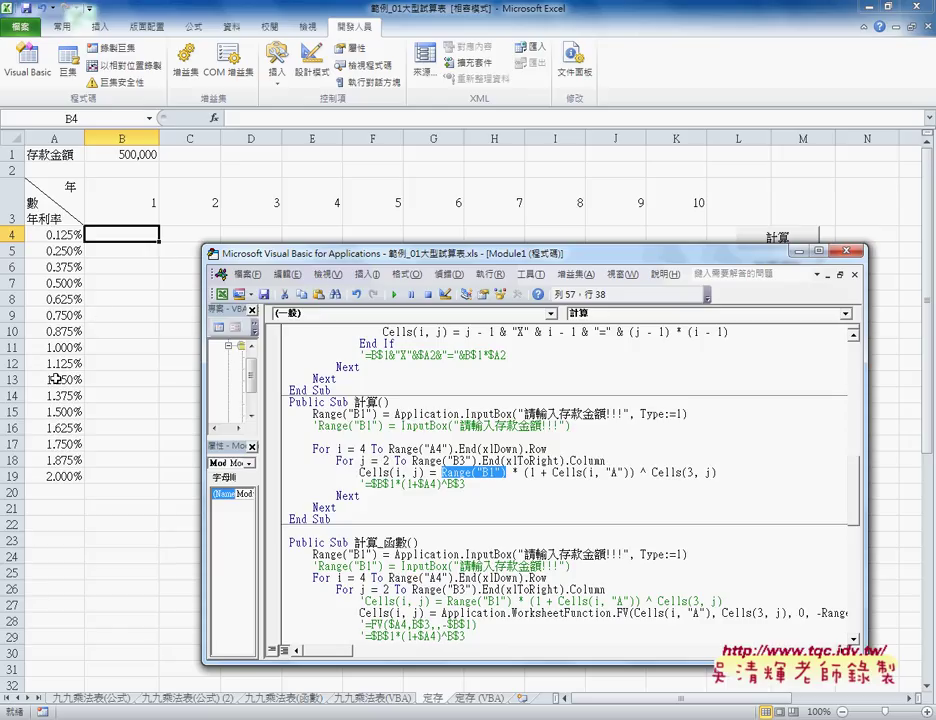
{"action": "left_click_drag", "start_coordinate": [421, 484], "coordinate": [432, 484]}
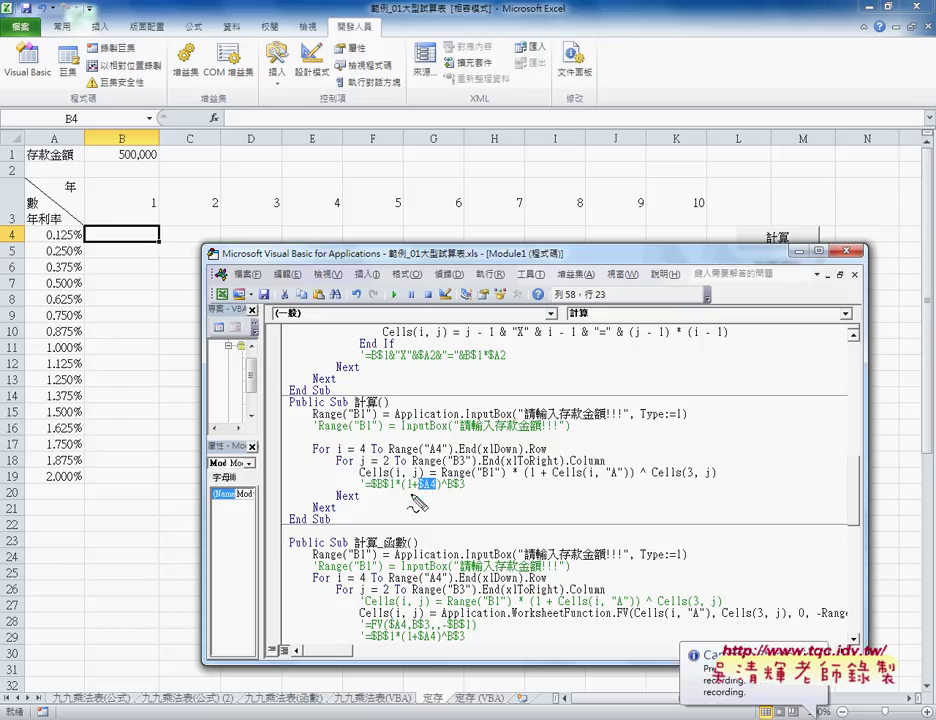
- Annotate how $A4 maps to Cells(i, "A") and $B$3 maps to Cells(3, j)
{"action": "left_click_drag", "start_coordinate": [418, 492], "coordinate": [436, 492]}
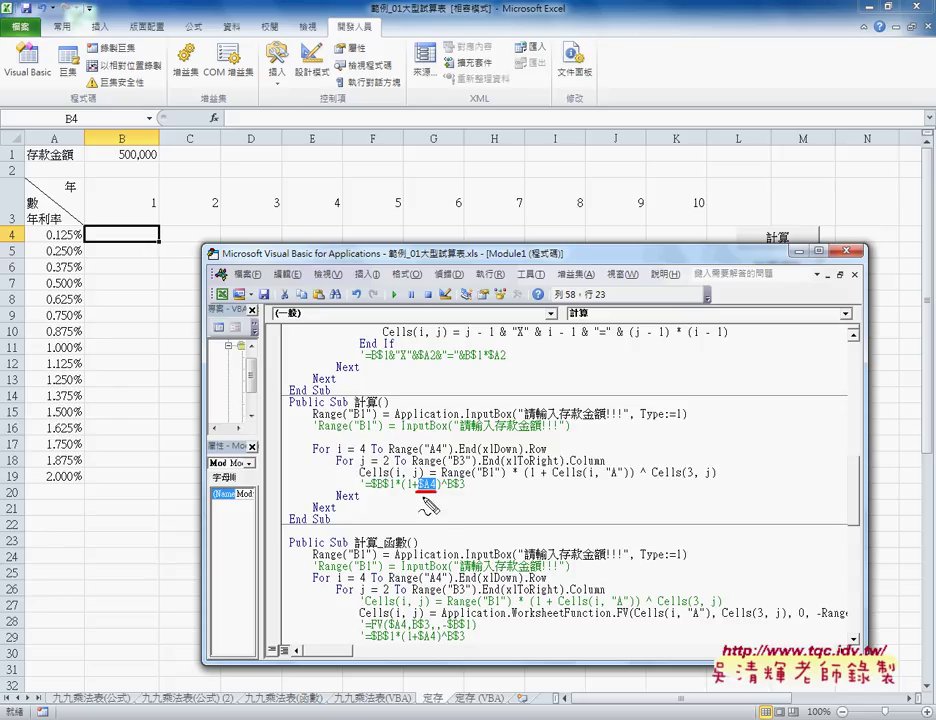
{"action": "left_click_drag", "start_coordinate": [605, 481], "coordinate": [621, 481]}
{"action": "mouse_move", "coordinate": [335, 456]}
{"action": "left_mouse_down"}
{"action": "mouse_move", "coordinate": [560, 452]}
{"action": "mouse_move", "coordinate": [585, 478]}
{"action": "mouse_move", "coordinate": [600, 462]}
{"action": "left_mouse_up"}
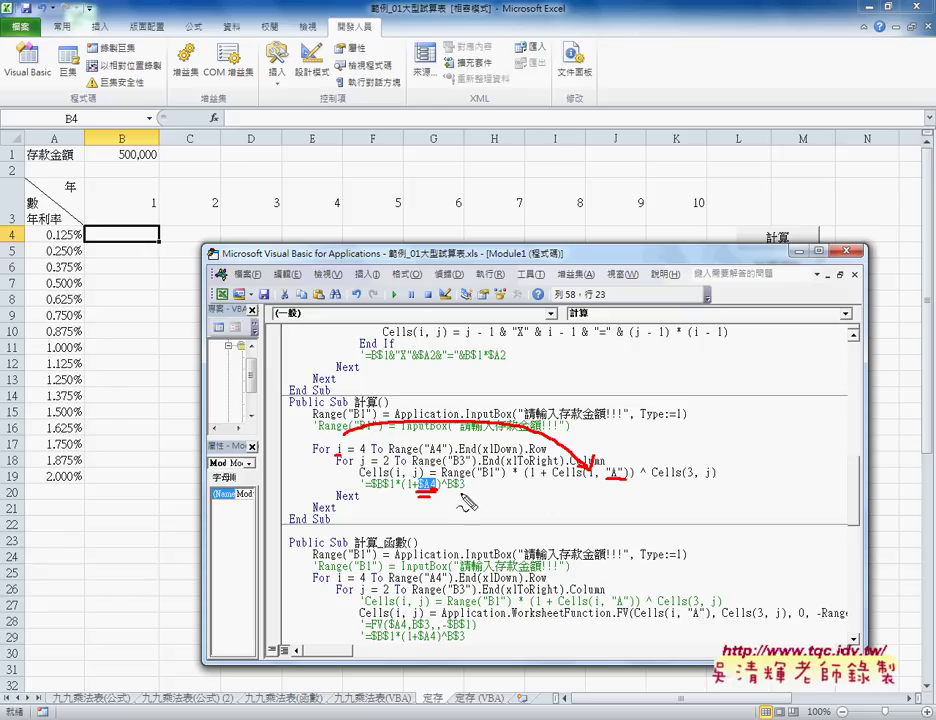
{"action": "left_click_drag", "start_coordinate": [454, 490], "coordinate": [467, 490]}
{"action": "left_click_drag", "start_coordinate": [684, 482], "coordinate": [694, 481]}
{"action": "left_click_drag", "start_coordinate": [467, 494], "coordinate": [690, 488]}
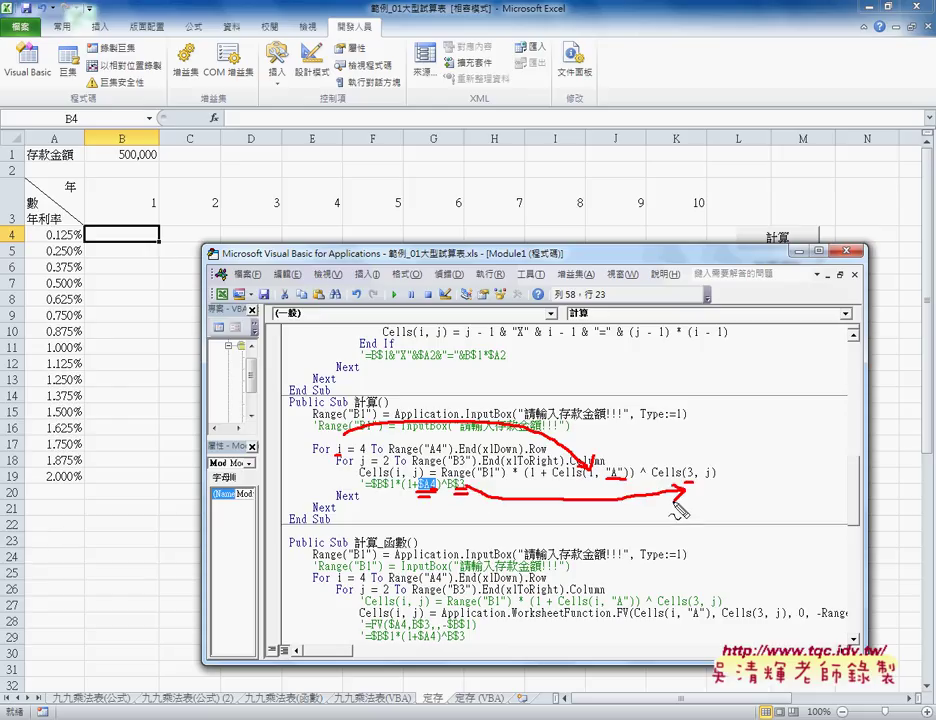
{"action": "left_click_drag", "start_coordinate": [447, 492], "coordinate": [712, 490]}
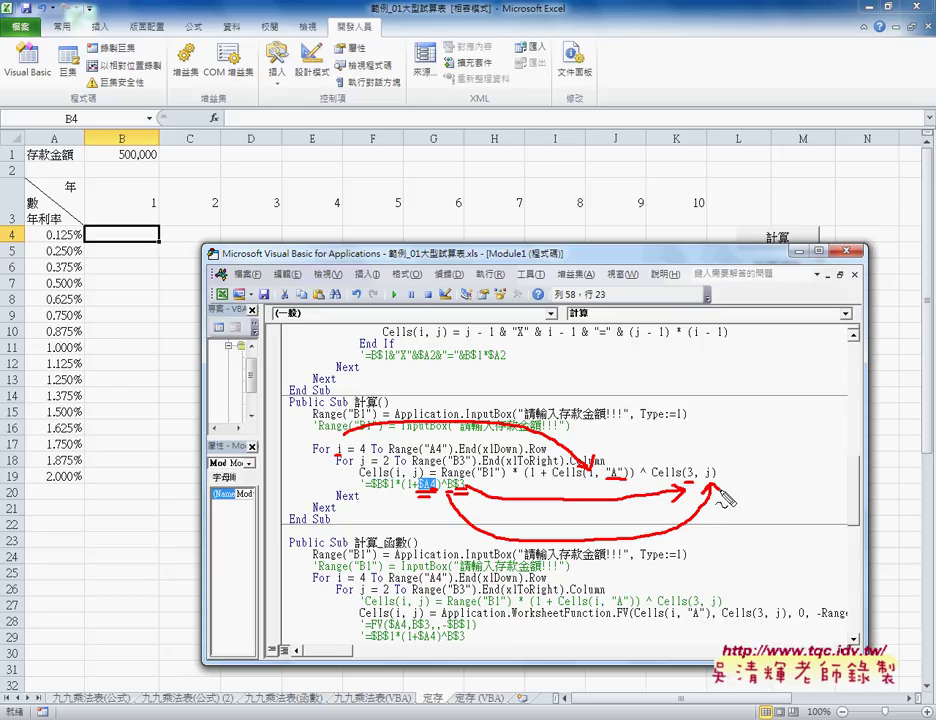
- Clear the annotations, scroll to 計算_函數, then shift the editor left and widen it
{"action": "key", "text": "Escape"}
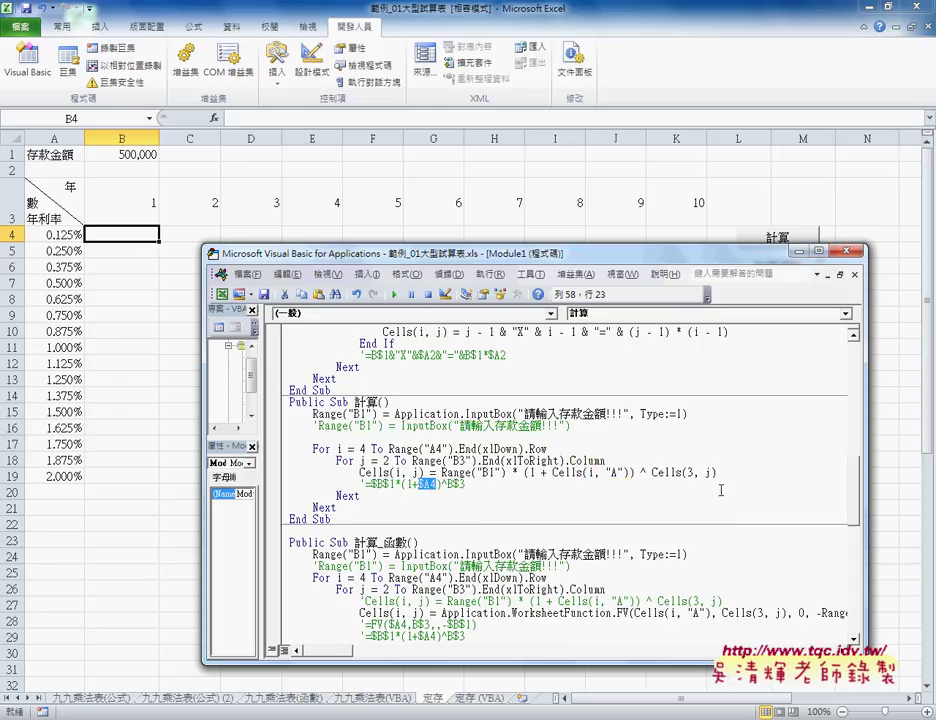
{"action": "left_click", "coordinate": [486, 487]}
{"action": "scroll", "coordinate": [486, 487], "scroll_direction": "down", "scroll_amount": 2}
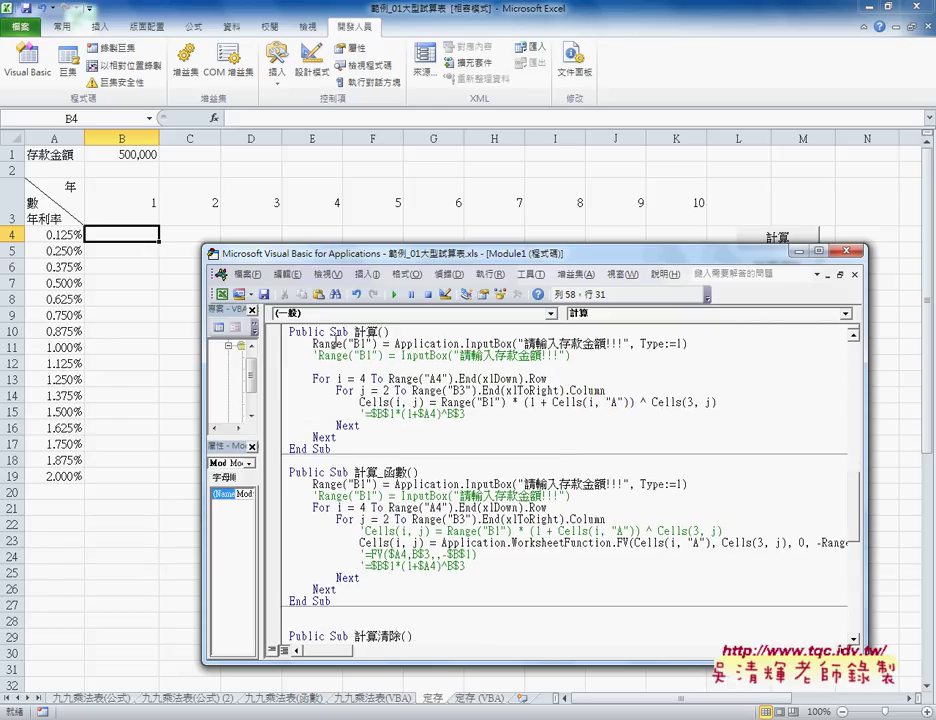
{"action": "left_click_drag", "start_coordinate": [355, 331], "coordinate": [370, 333]}
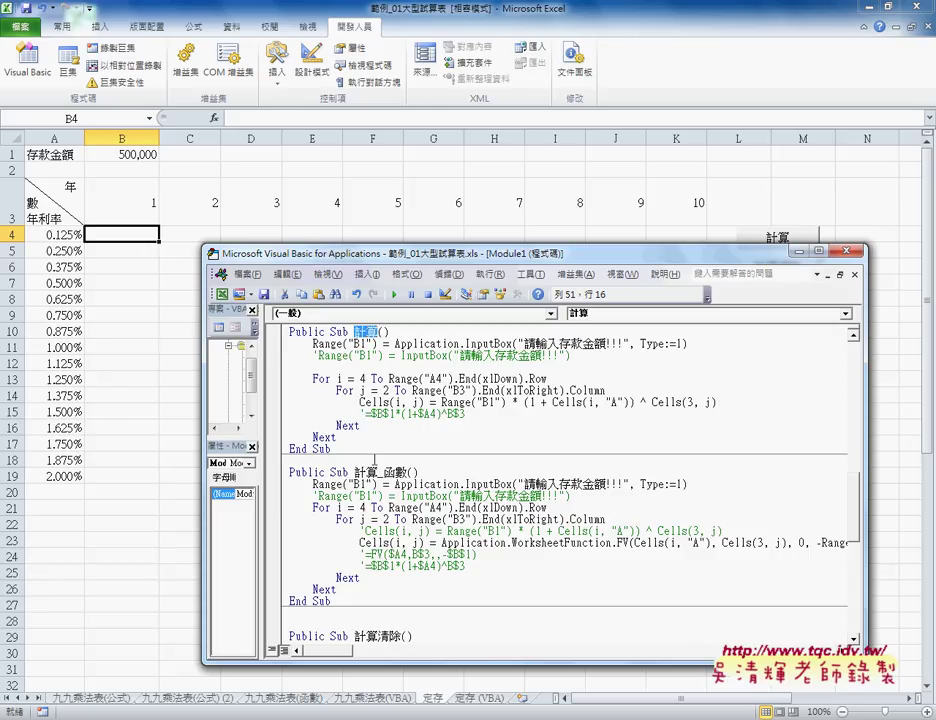
{"action": "left_click_drag", "start_coordinate": [355, 472], "coordinate": [406, 472]}
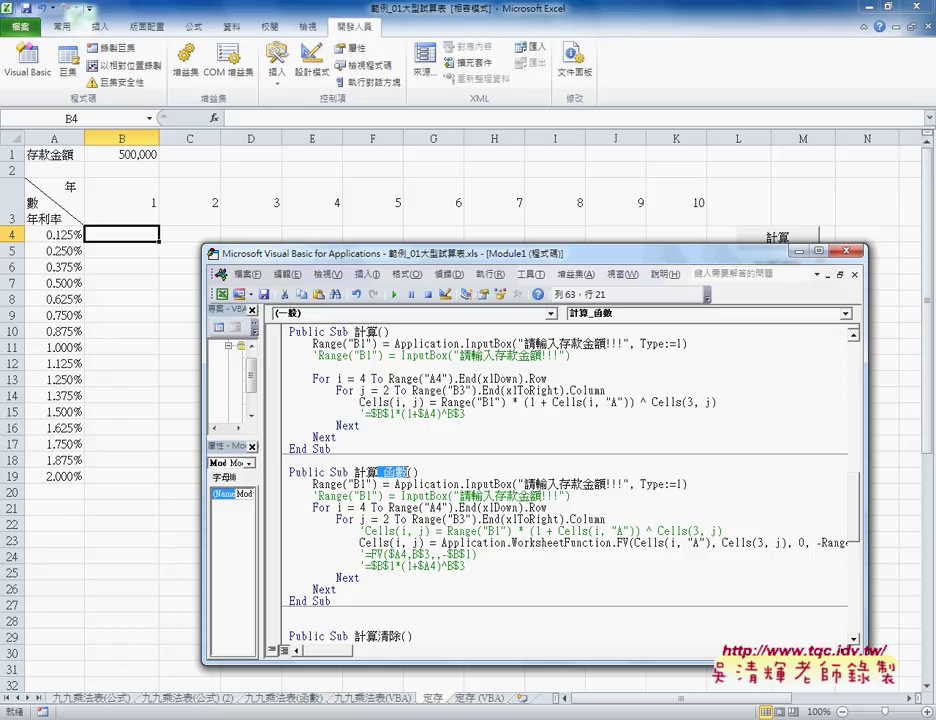
{"action": "left_click_drag", "start_coordinate": [324, 256], "coordinate": [232, 256]}
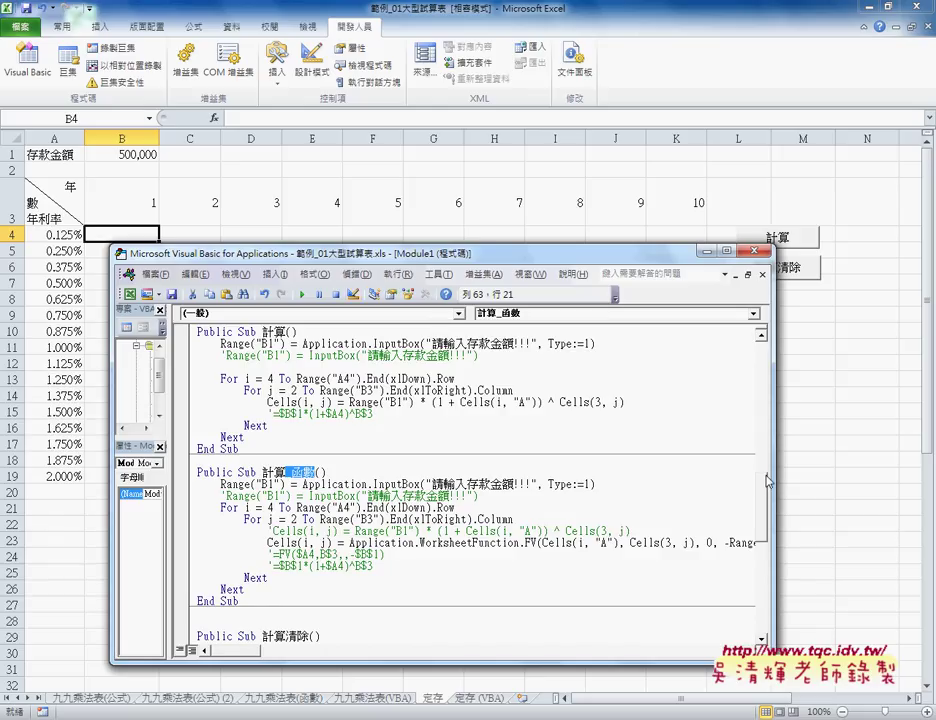
{"action": "left_click_drag", "start_coordinate": [768, 481], "coordinate": [899, 474]}
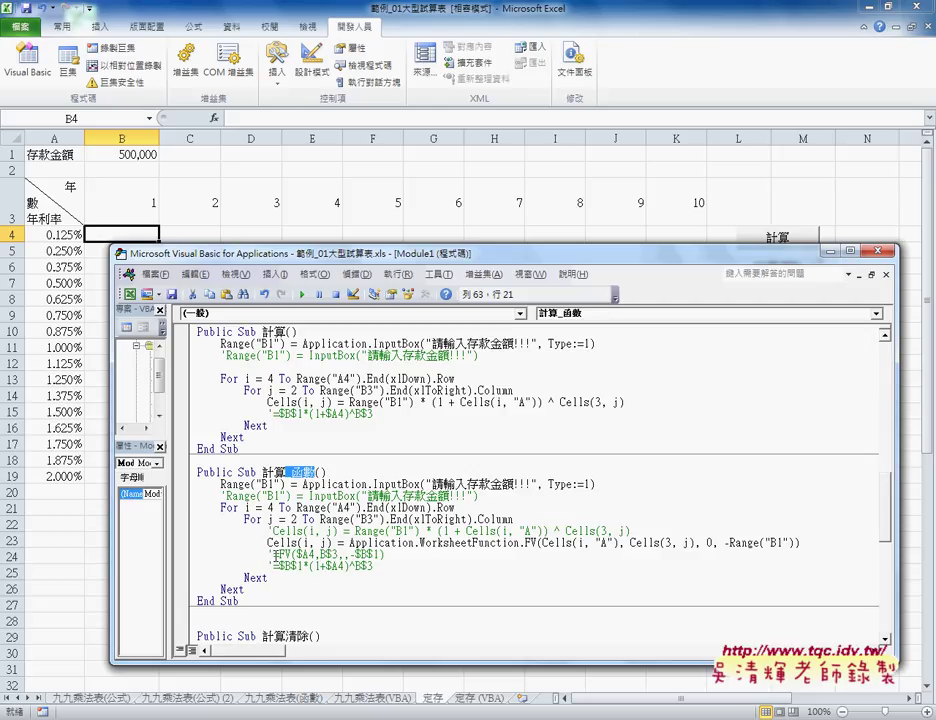
{"action": "left_click_drag", "start_coordinate": [273, 553], "coordinate": [293, 553]}
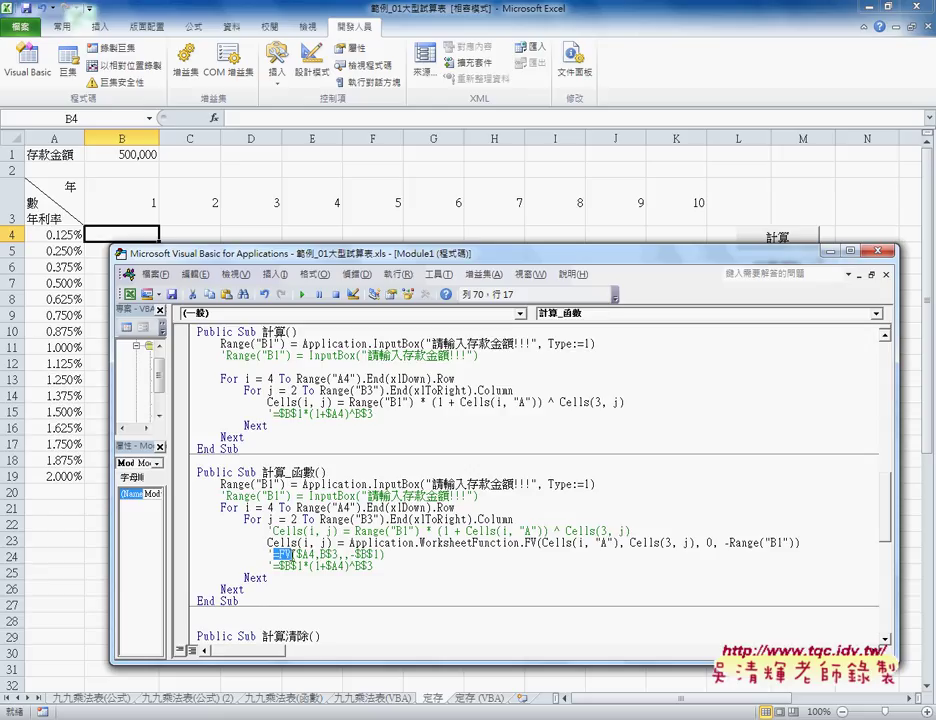
{"action": "left_click_drag", "start_coordinate": [296, 553], "coordinate": [380, 553]}
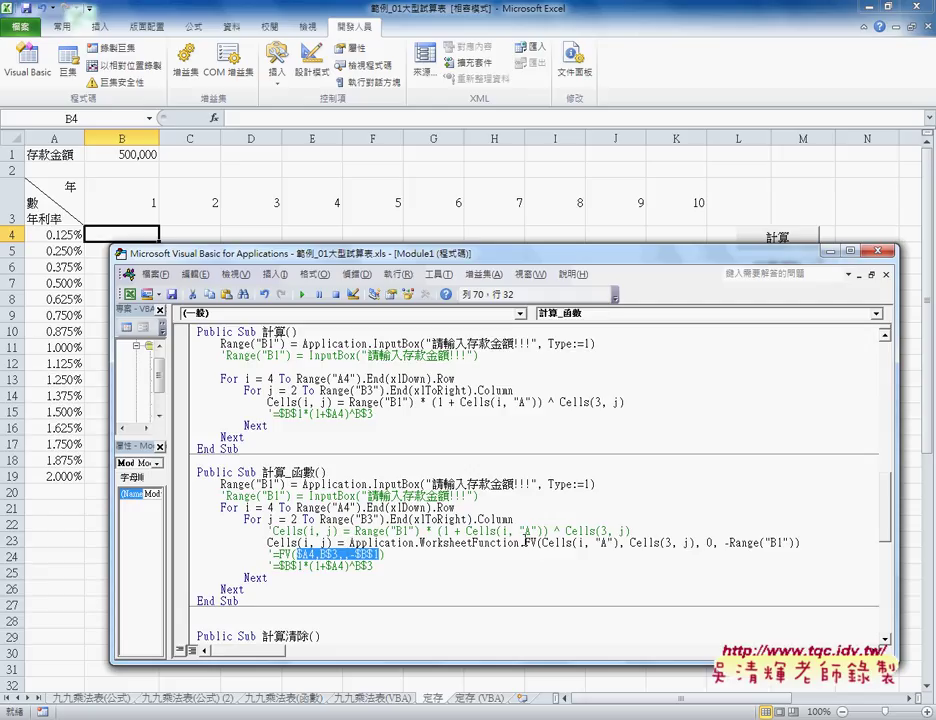
{"action": "double_click", "coordinate": [529, 543]}
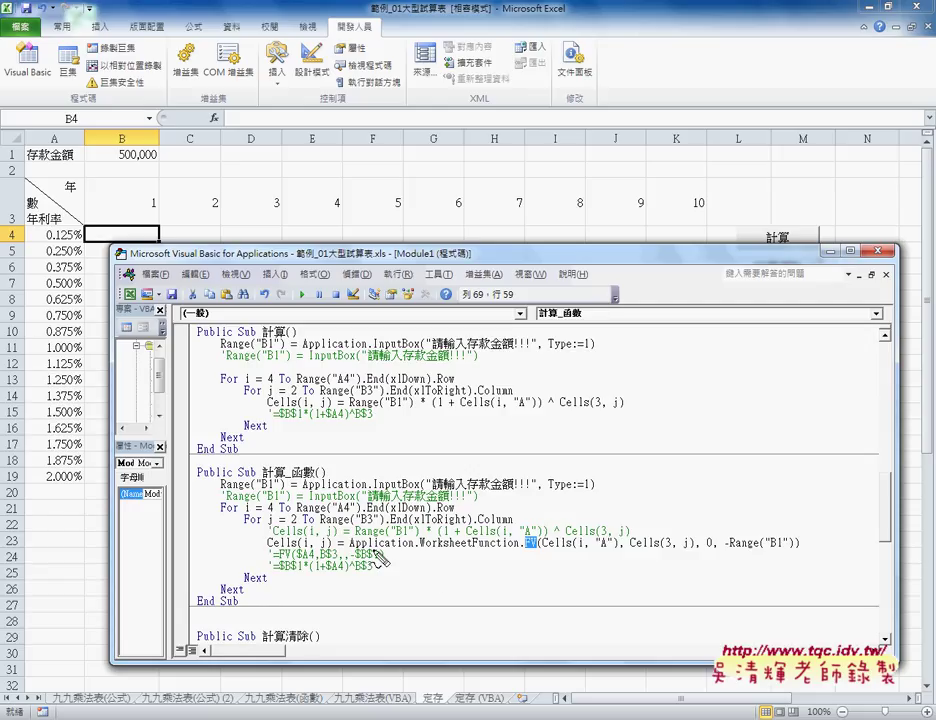
{"action": "left_click_drag", "start_coordinate": [352, 547], "coordinate": [405, 547]}
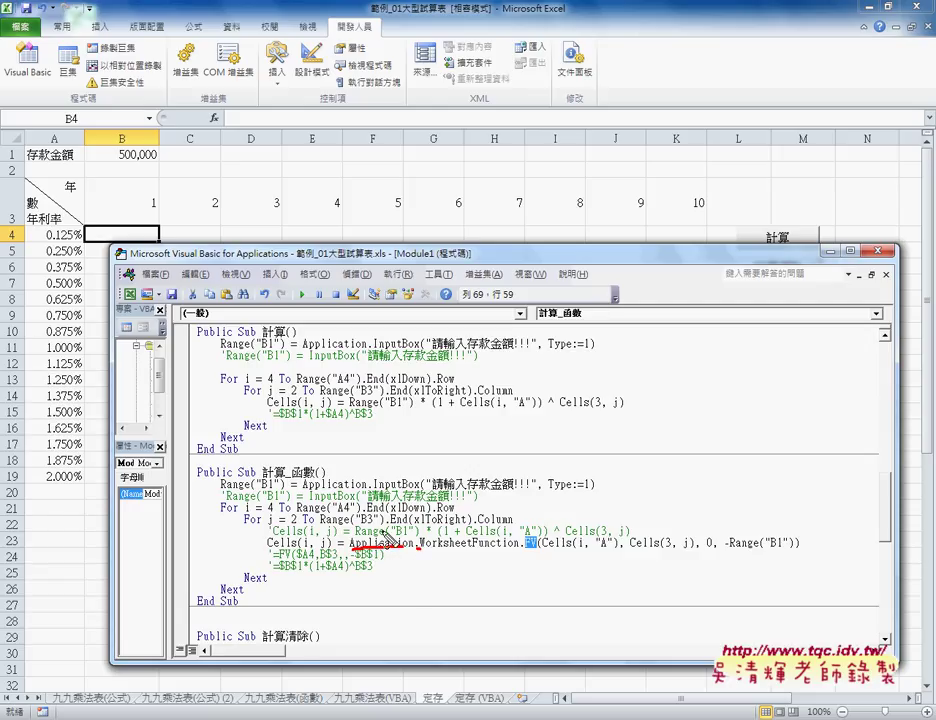
{"action": "left_click_drag", "start_coordinate": [418, 547], "coordinate": [470, 550]}
{"action": "left_click_drag", "start_coordinate": [478, 549], "coordinate": [538, 548]}
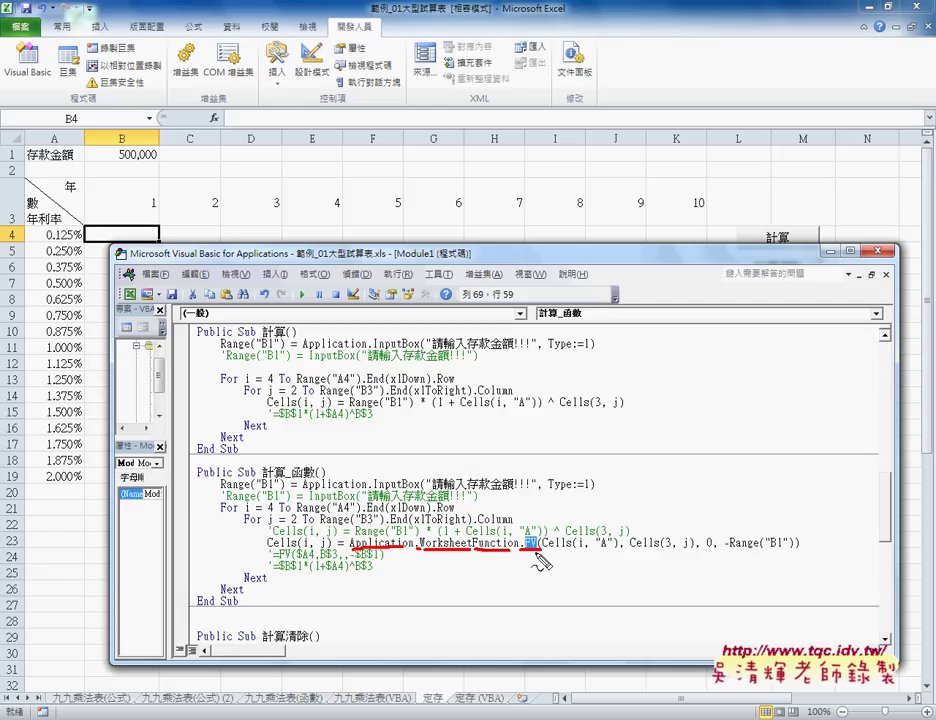
{"action": "key", "text": "Escape"}
{"action": "key", "text": "Left"}
{"action": "key", "text": "Left"}
{"action": "key", "text": "Left"}
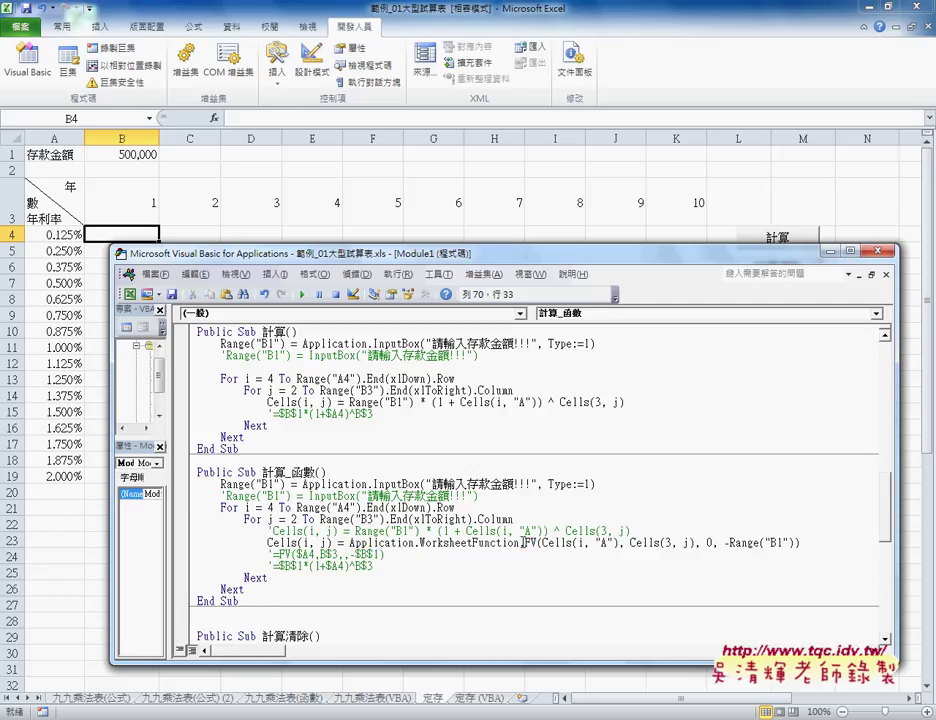
{"action": "left_click_drag", "start_coordinate": [349, 543], "coordinate": [817, 542]}
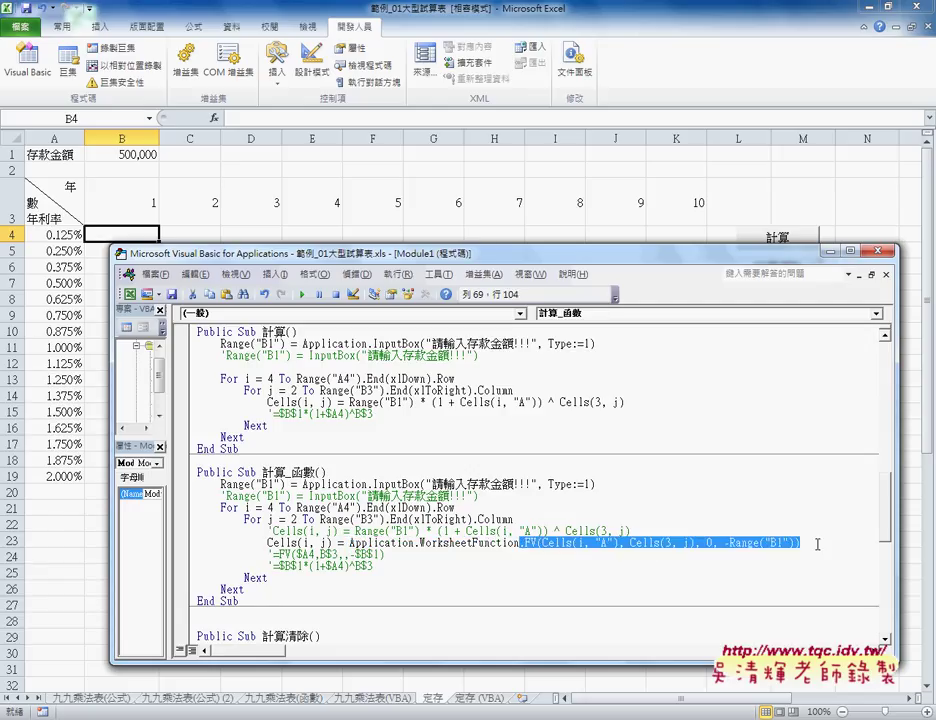
{"action": "type", "text": ".WorksheetFunction."}
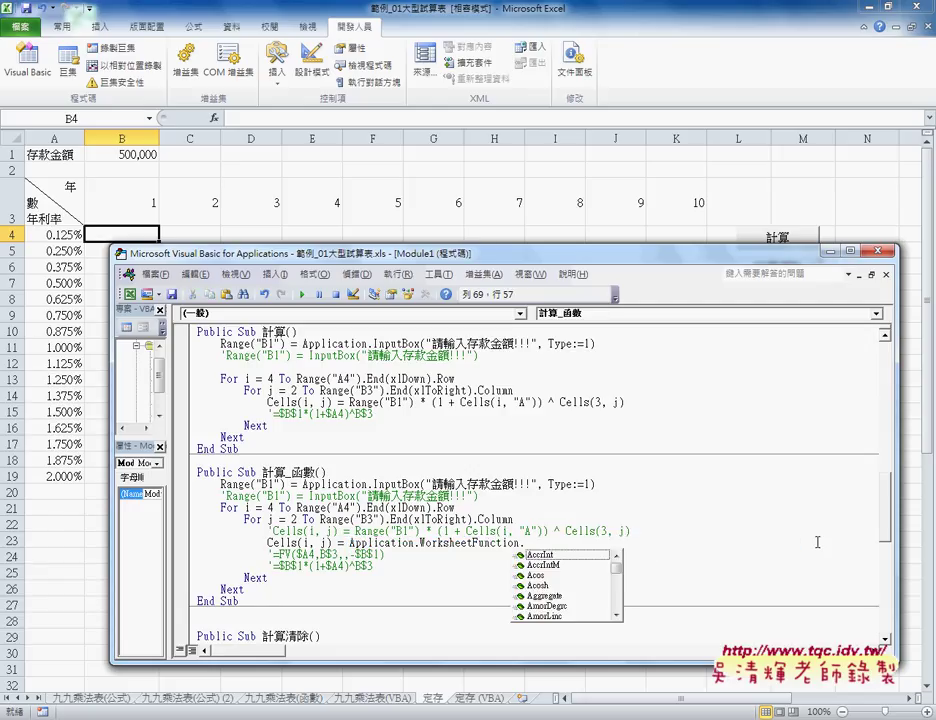
{"action": "key", "text": "Down"}
{"action": "key", "text": "Down"}
{"action": "key", "text": "Down"}
{"action": "key", "text": "Down"}
{"action": "key", "text": "Down"}
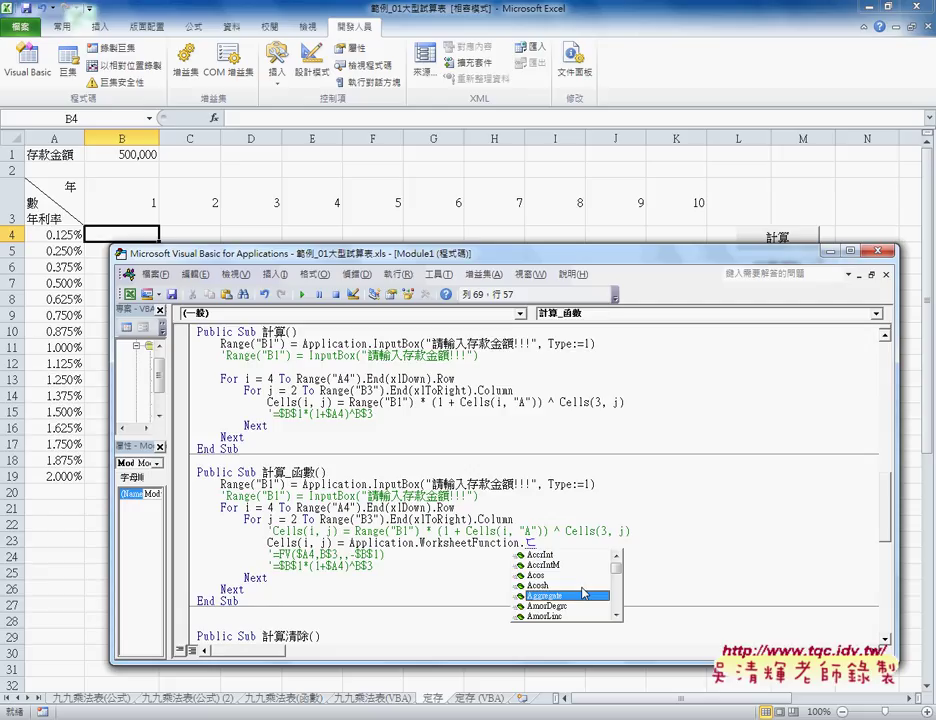
{"action": "type", "text": "fv"}
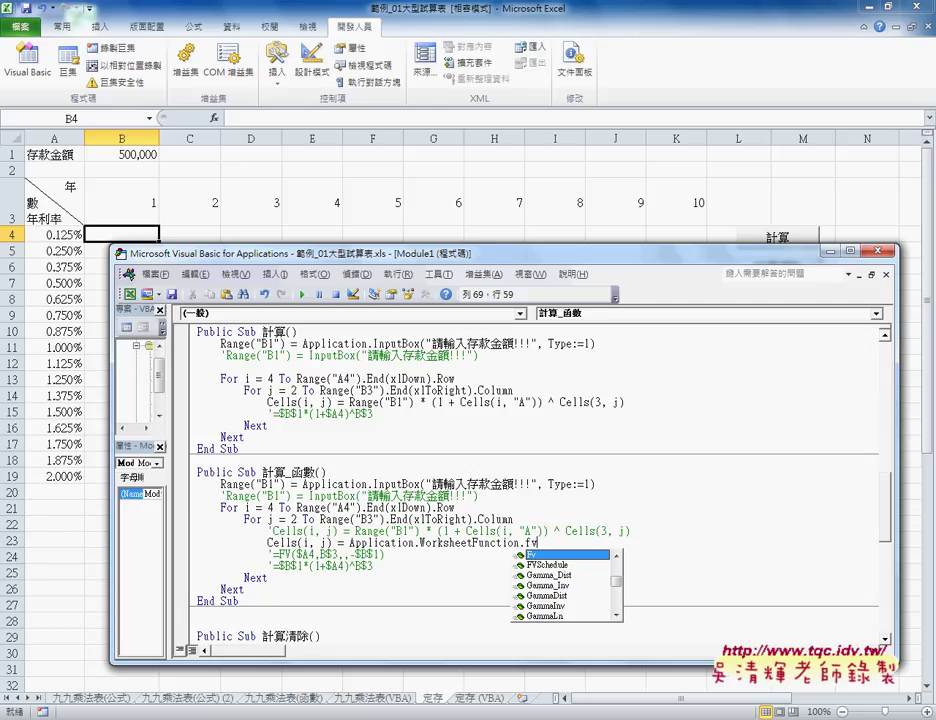
{"action": "type", "text": "("}
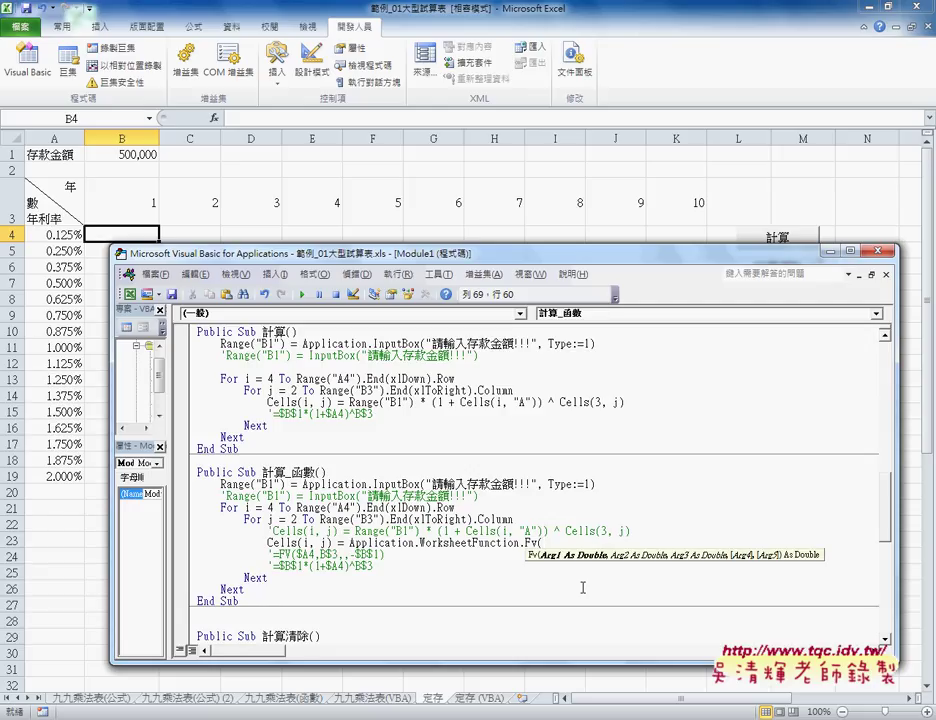
{"action": "type", "text": ".FV(Cells(i, \"A\"), Cells(3, j), 0, -Range(\"B1\"))"}
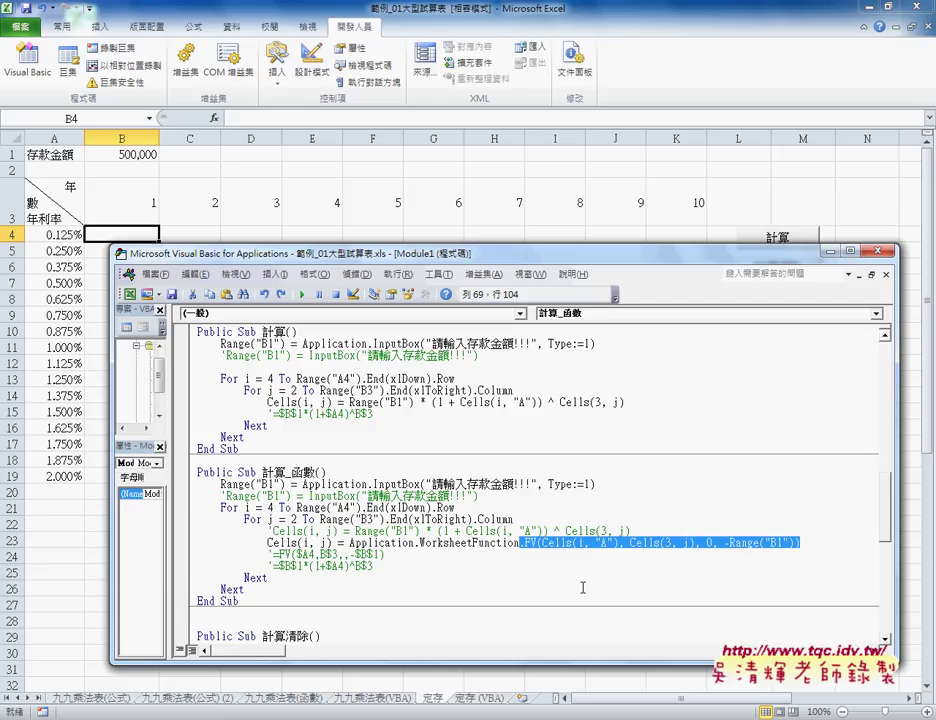
- Run the 計算_函數 macro with a 500000 deposit, filling row 4 with $500,625 through $506,285
{"action": "left_click_drag", "start_coordinate": [541, 543], "coordinate": [617, 543]}
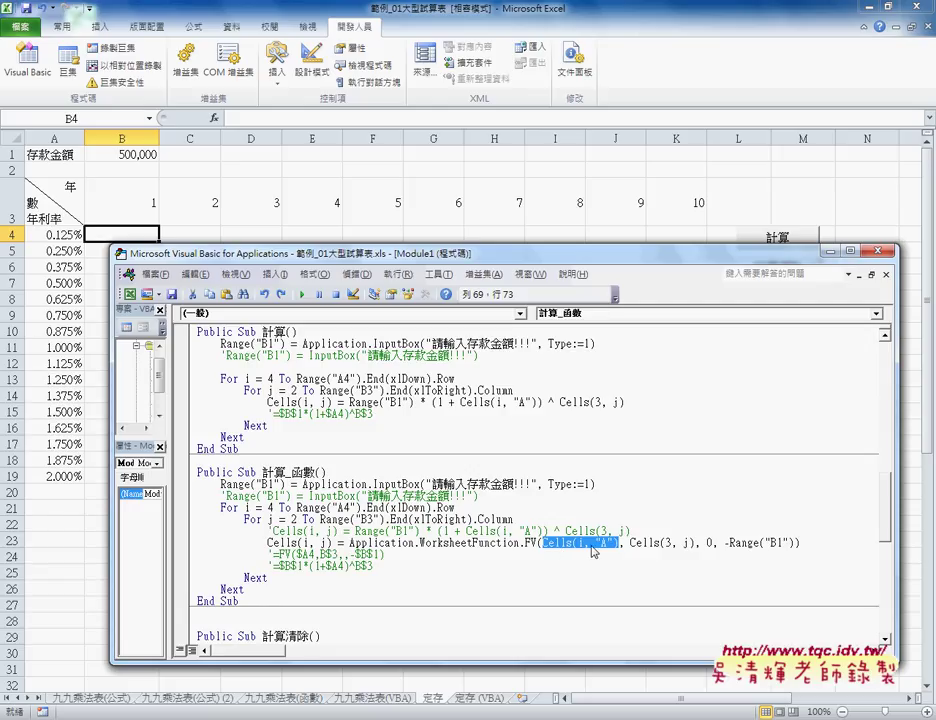
{"action": "left_click", "coordinate": [507, 543]}
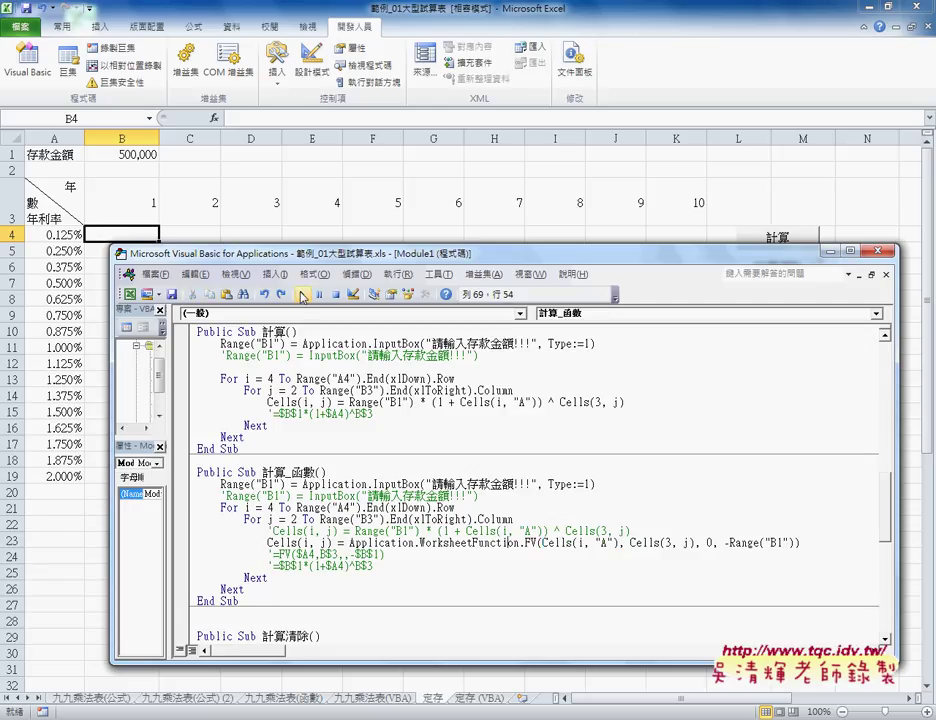
{"action": "left_click", "coordinate": [301, 293]}
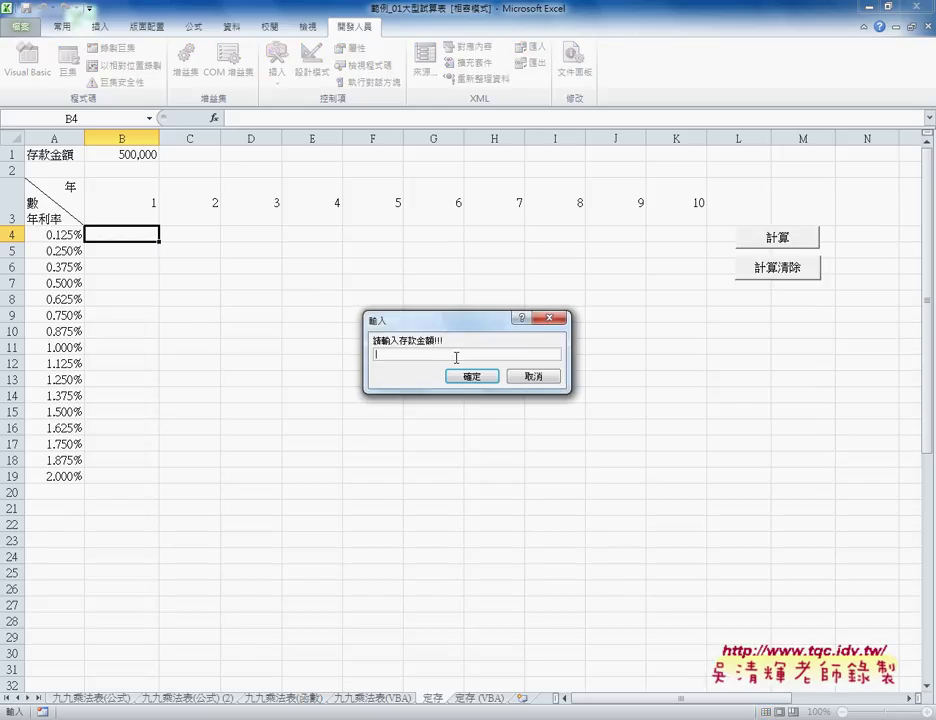
{"action": "type", "text": "500000"}
{"action": "key", "text": "Return"}
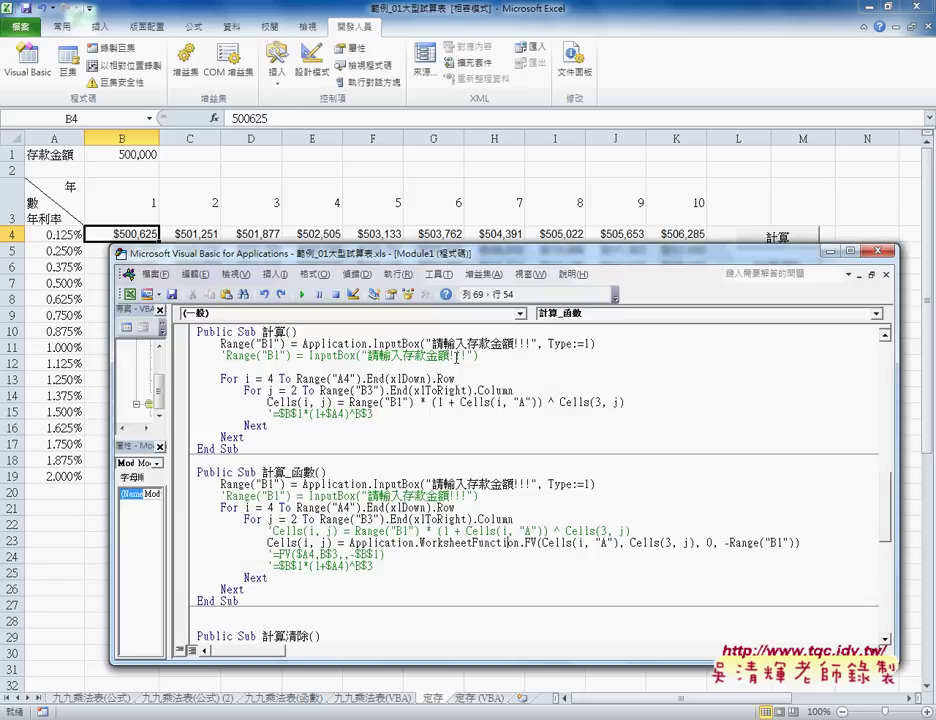
- Move the editor window up and left, highlighting the macro name and the Application FV line
{"action": "left_click_drag", "start_coordinate": [290, 472], "coordinate": [316, 472]}
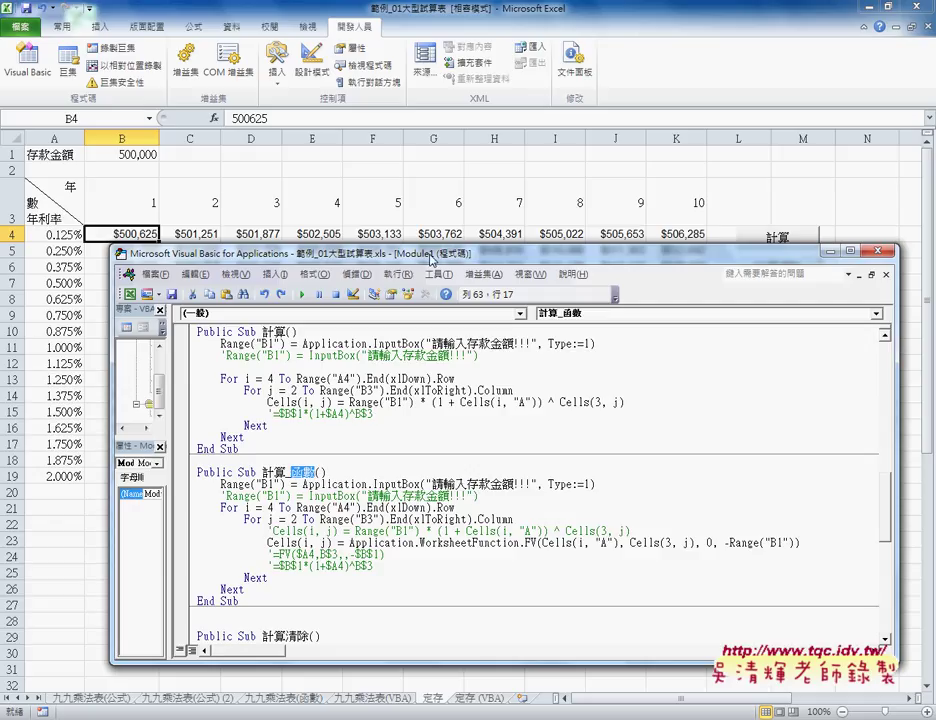
{"action": "left_click_drag", "start_coordinate": [400, 252], "coordinate": [343, 184]}
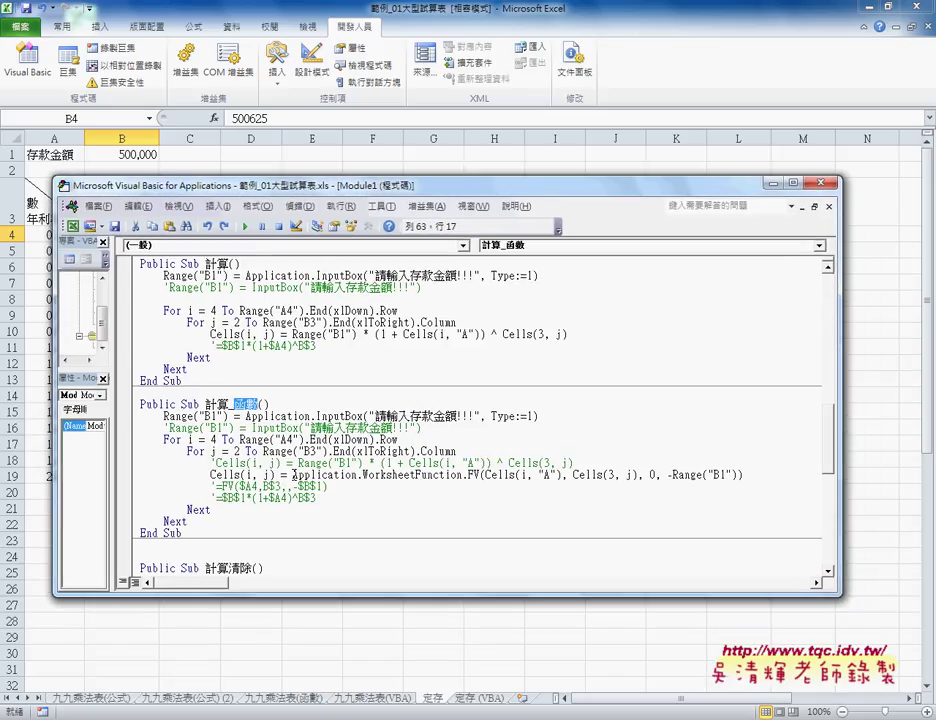
{"action": "left_click_drag", "start_coordinate": [292, 475], "coordinate": [462, 478]}
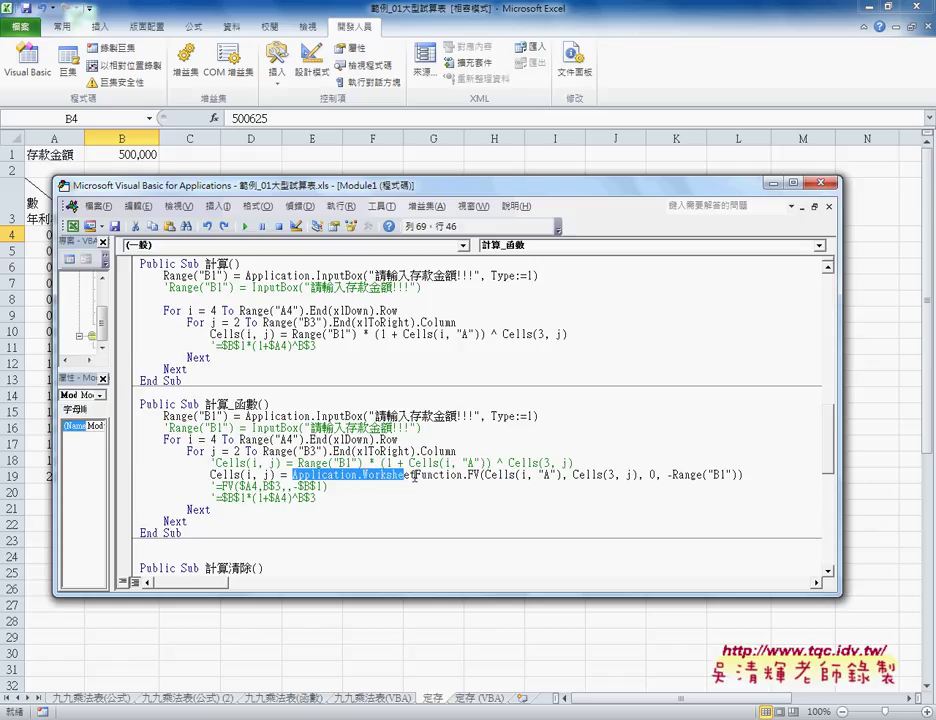